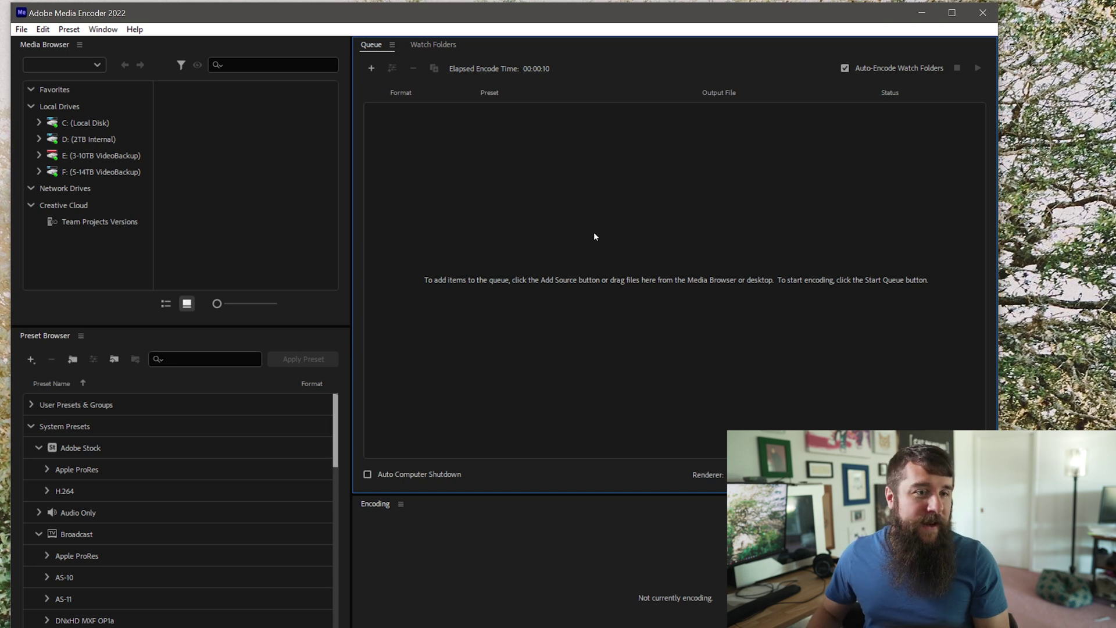
Step: Open Edit > Preferences and show the Notifications category with both encoding notifications enabled
left_click(44, 29)
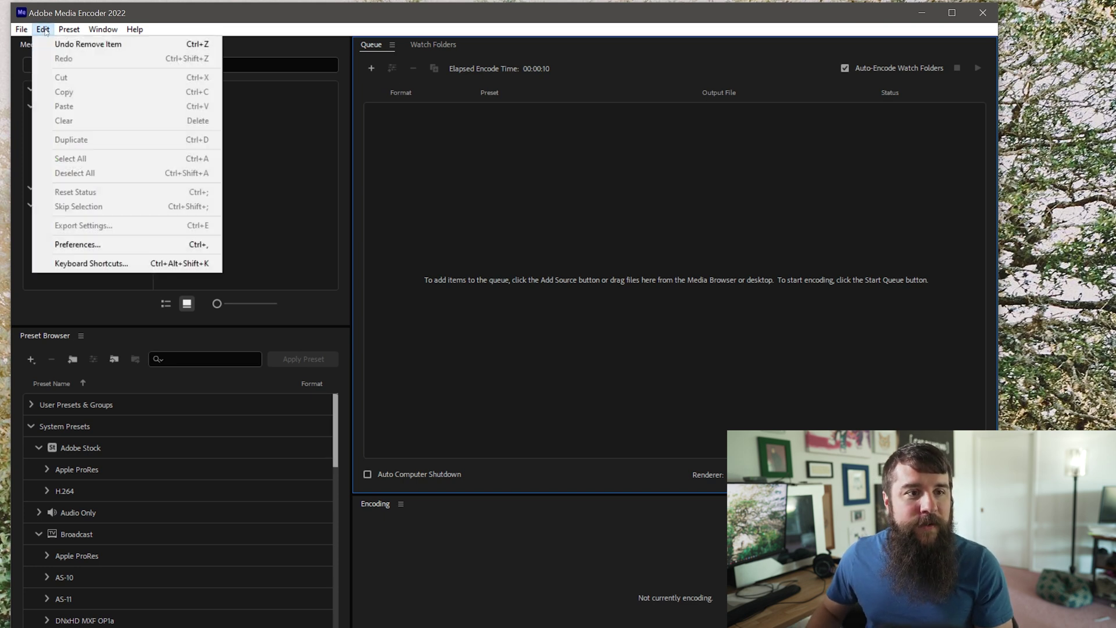
left_click(78, 244)
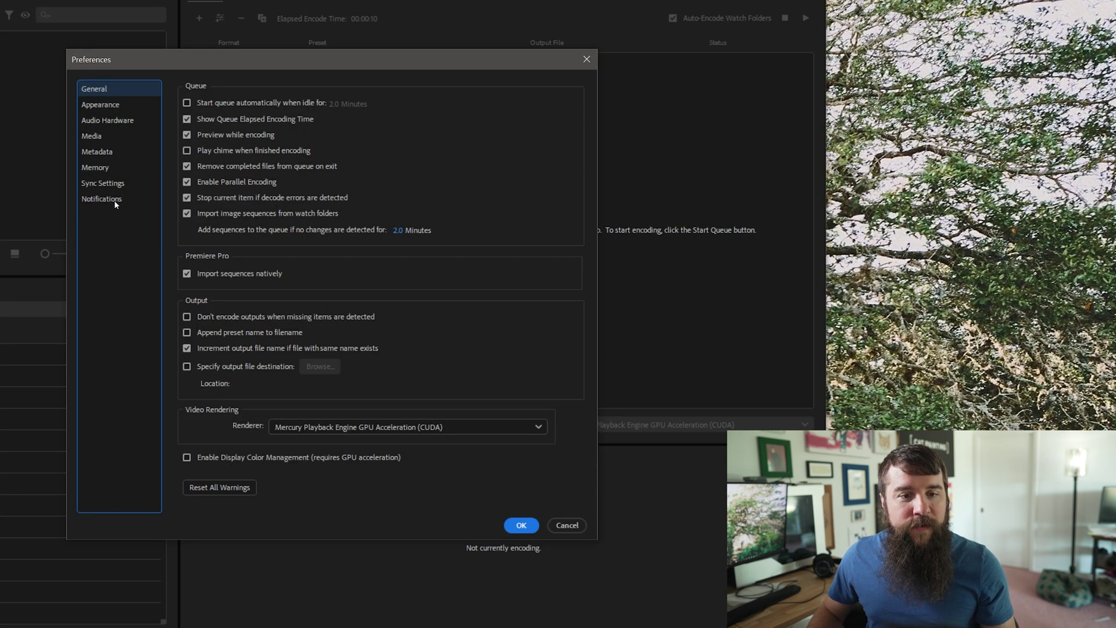
left_click(114, 200)
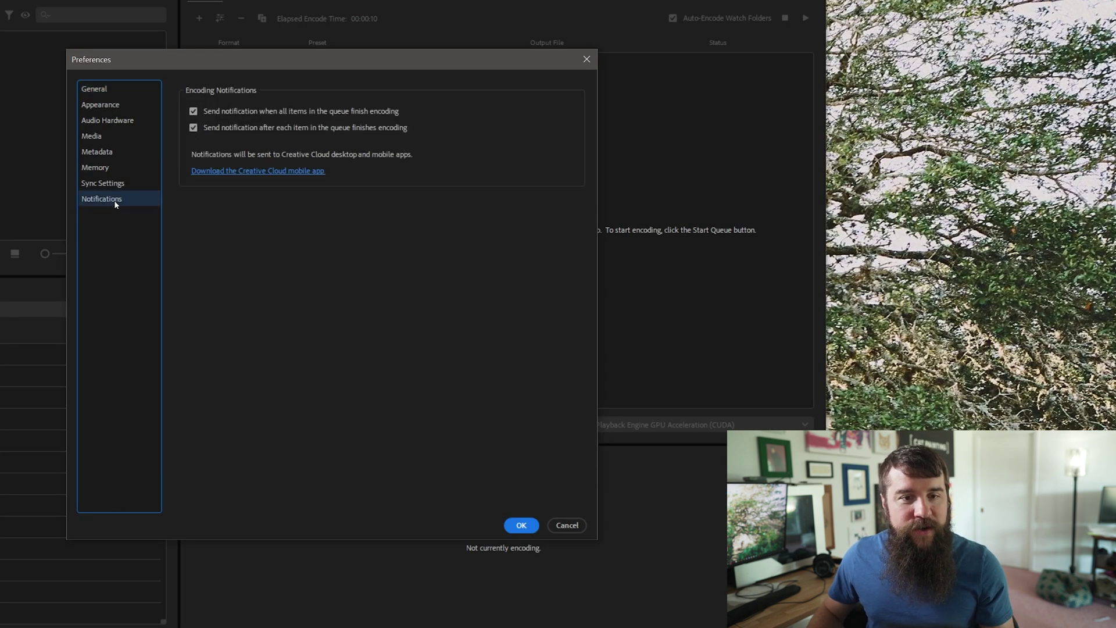